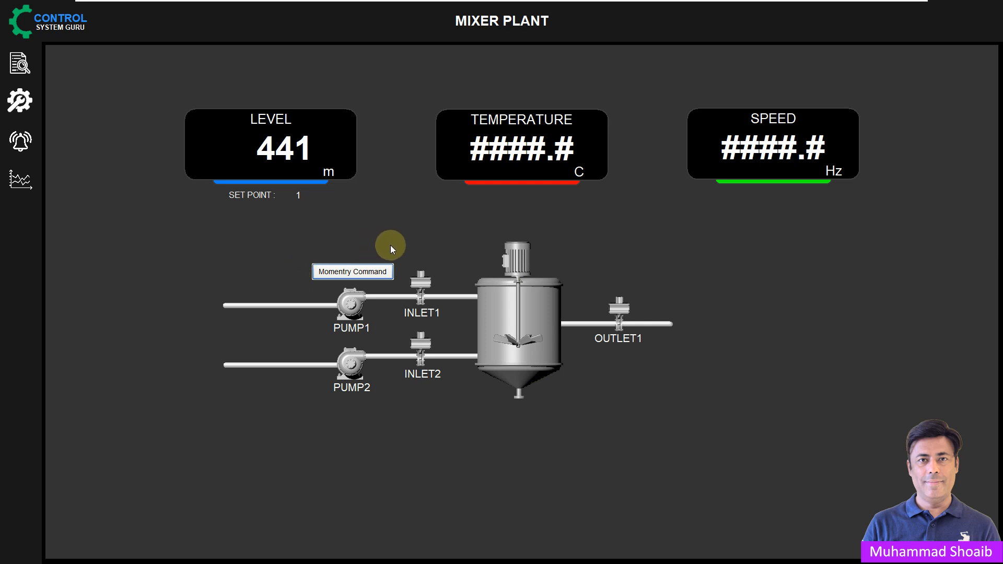
# - Try the momentary command button above PUMP1 in the running Mixer Plant page
pyautogui.click(358, 271)
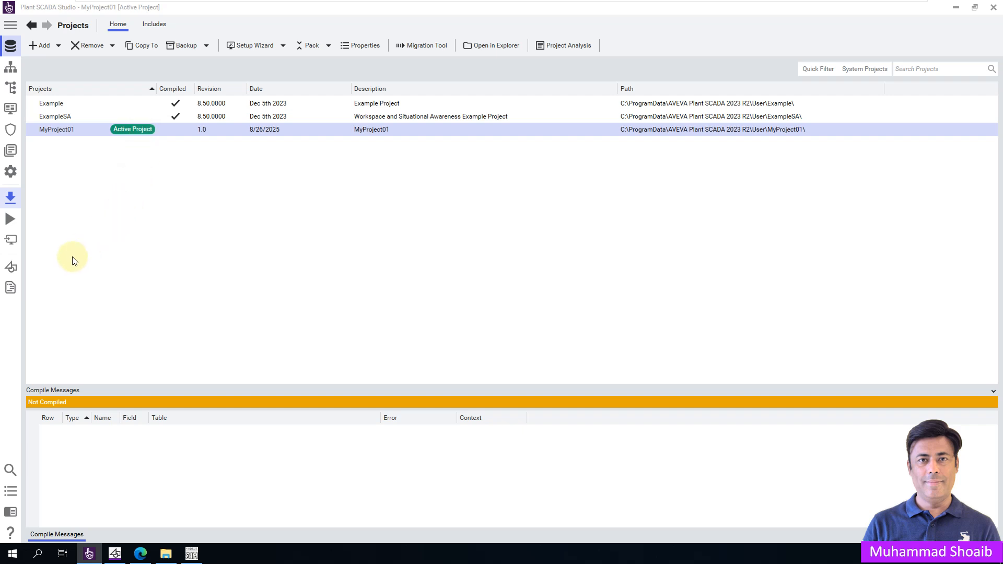
# - Switch to Graphics Builder and open the Overview page of MyProject01
pyautogui.click(11, 269)
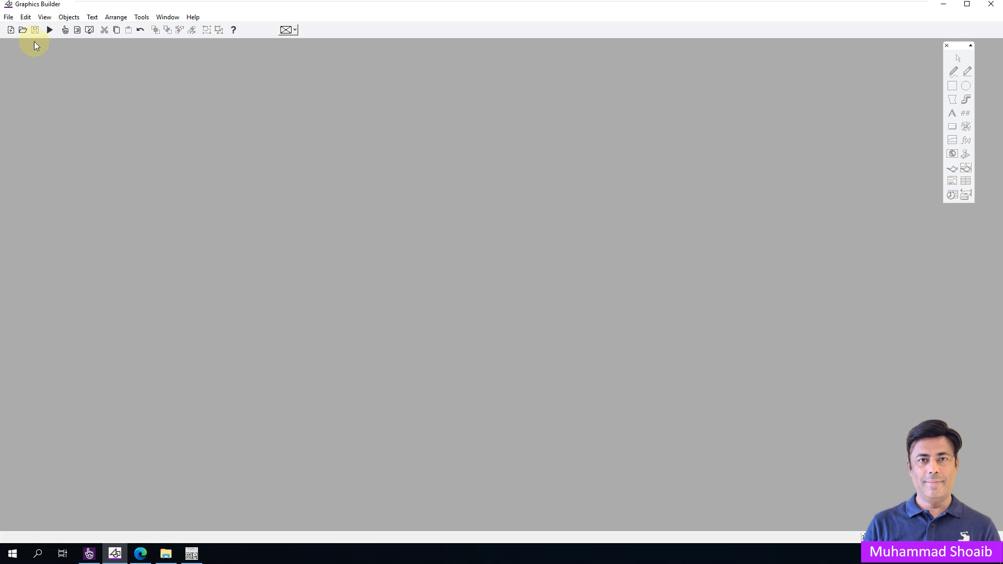
pyautogui.click(22, 30)
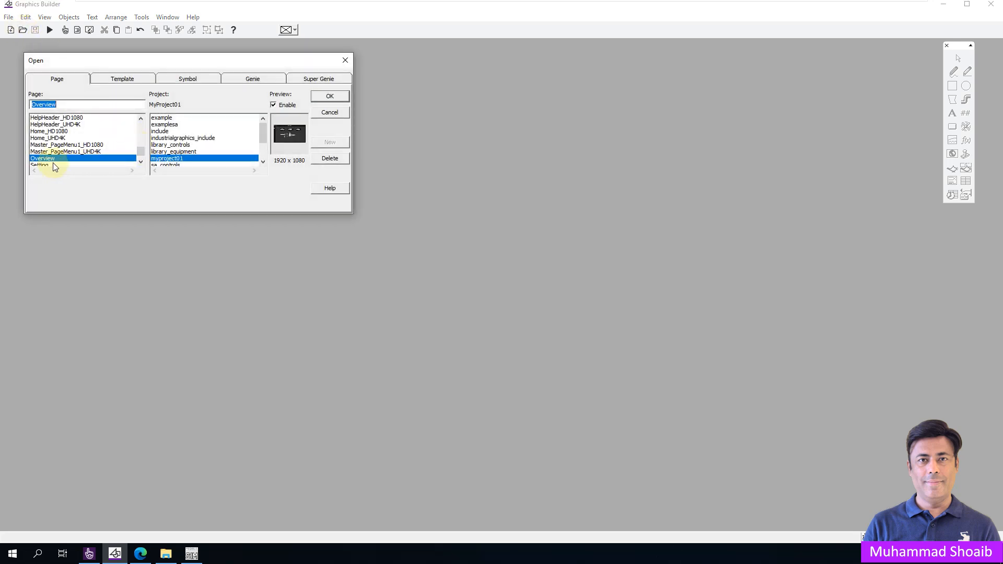
pyautogui.click(331, 96)
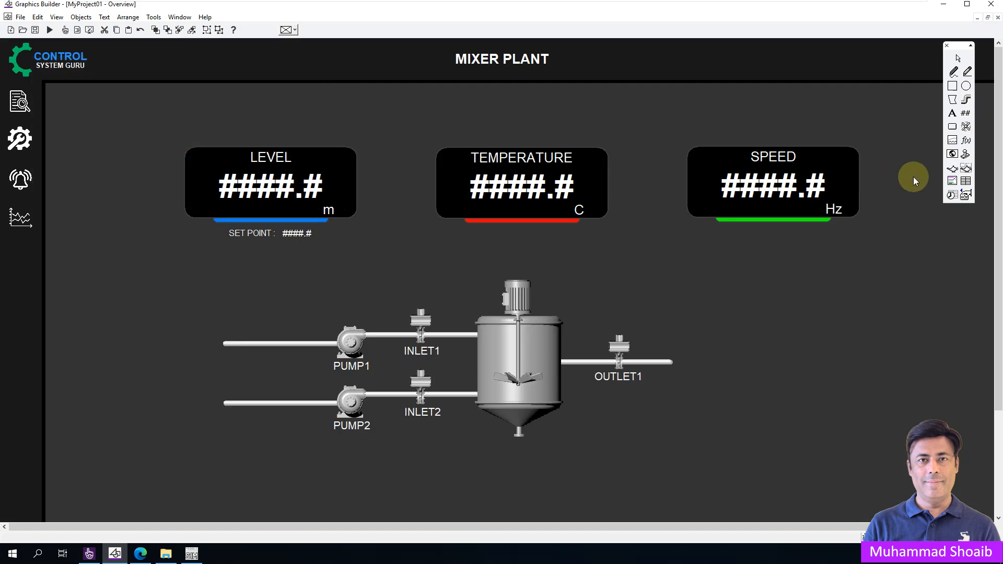
# - Draw a button above PUMP1, label it "Momentry Command" and apply the change
pyautogui.click(952, 127)
pyautogui.moveTo(320, 301); pyautogui.dragTo(399, 315)
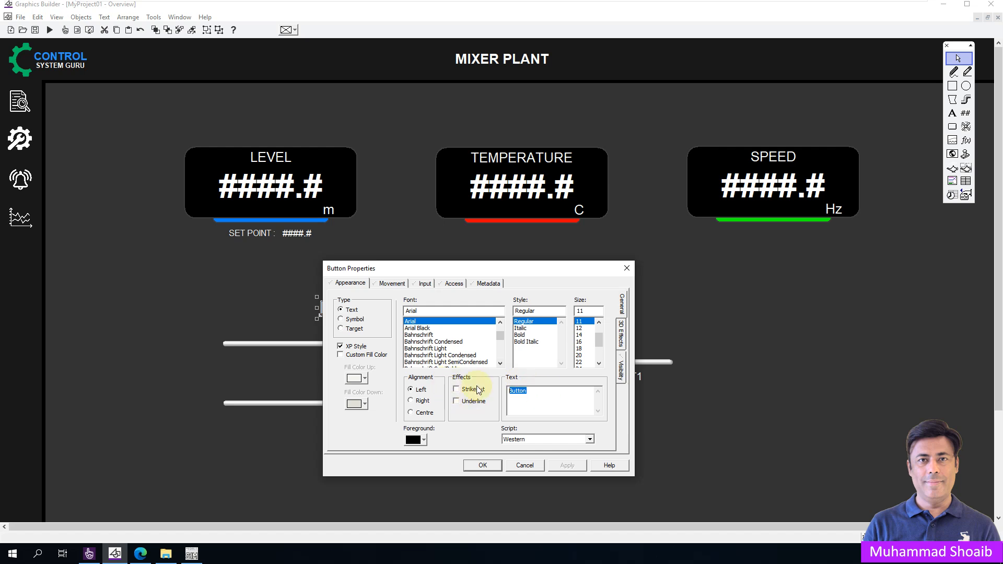
pyautogui.write('Momentry Command')
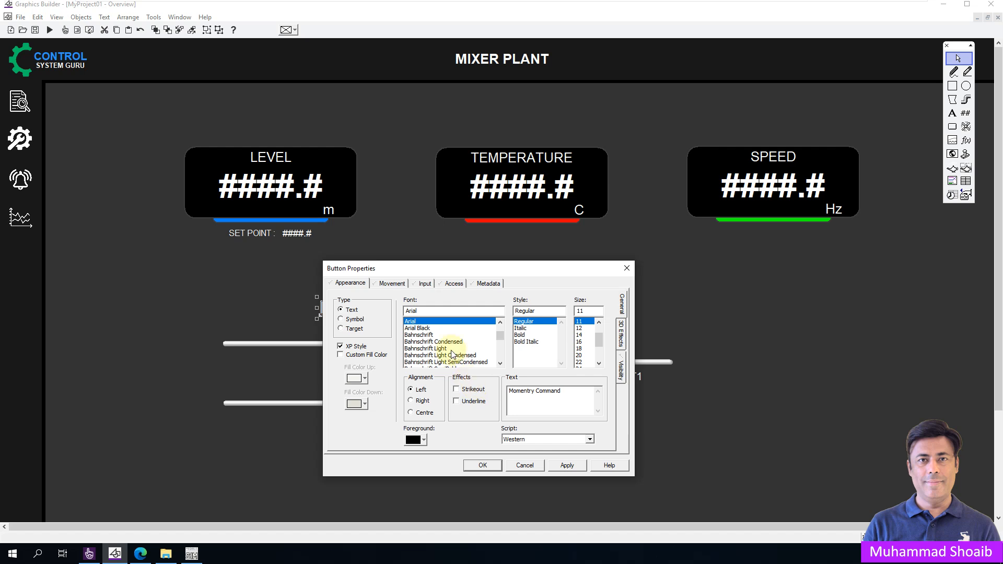
pyautogui.click(424, 284)
pyautogui.moveTo(424, 271); pyautogui.dragTo(566, 234)
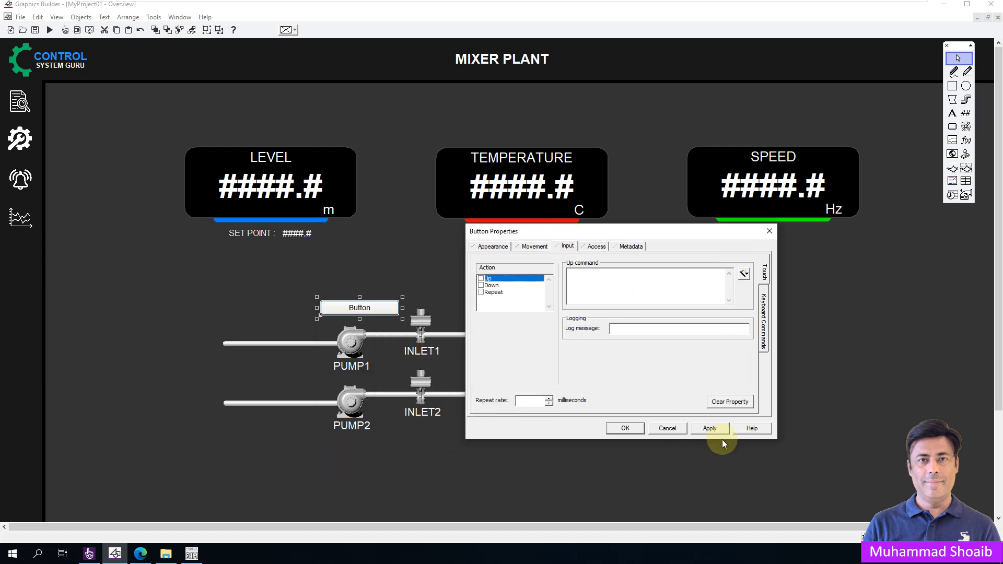
pyautogui.click(710, 429)
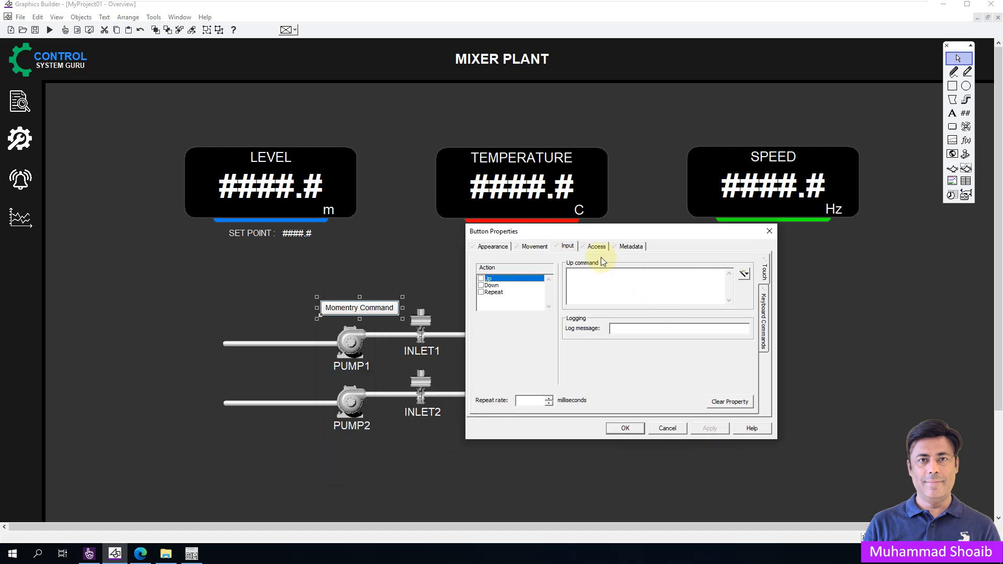
pyautogui.click(481, 279)
pyautogui.click(598, 288)
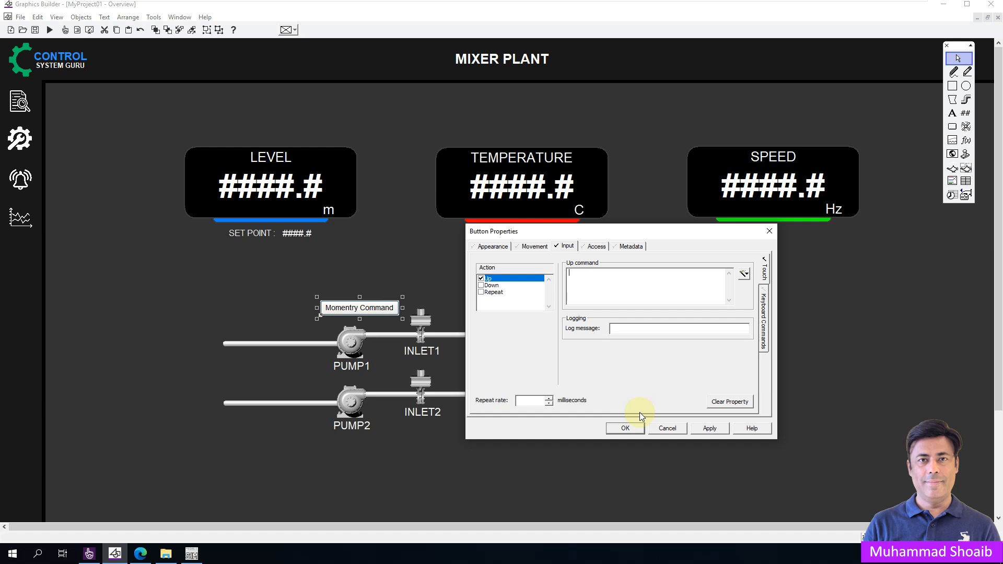
pyautogui.click(625, 429)
# - Copy the Motor_Run tag from the ON symbol condition of the PUMP1 symbol set
pyautogui.click(349, 343)
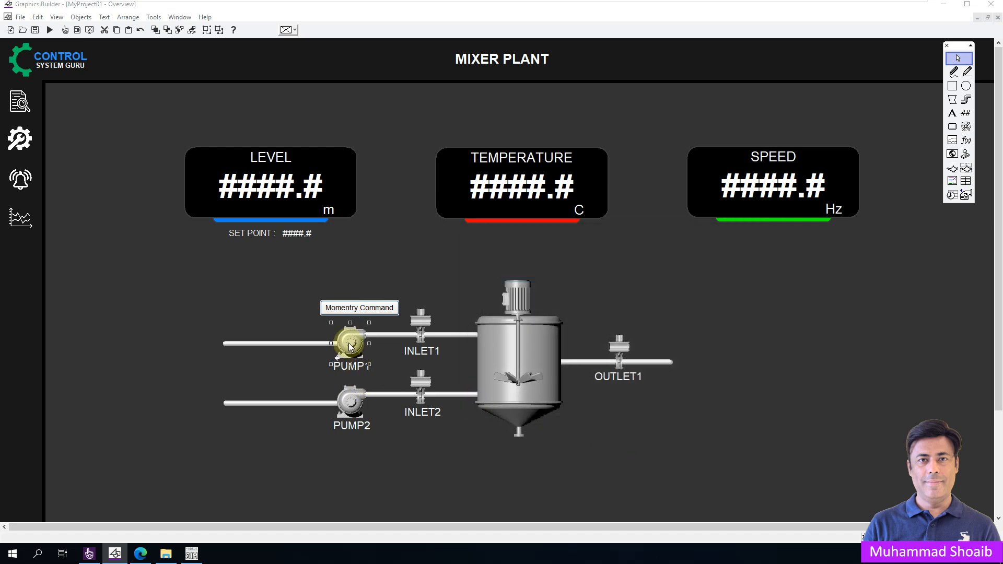
pyautogui.doubleClick(349, 343)
pyautogui.hotkey('ctrl', 'c')
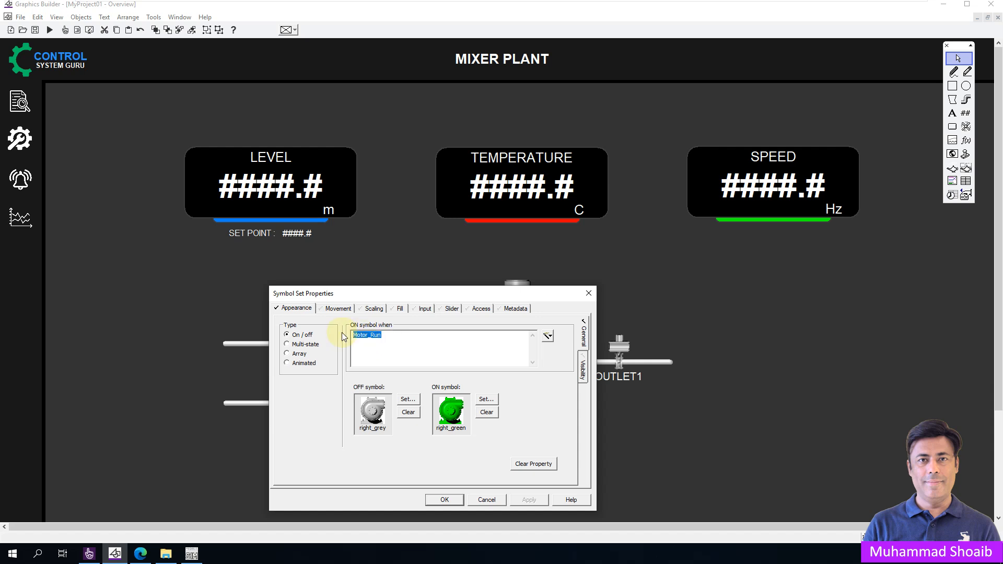
pyautogui.click(588, 293)
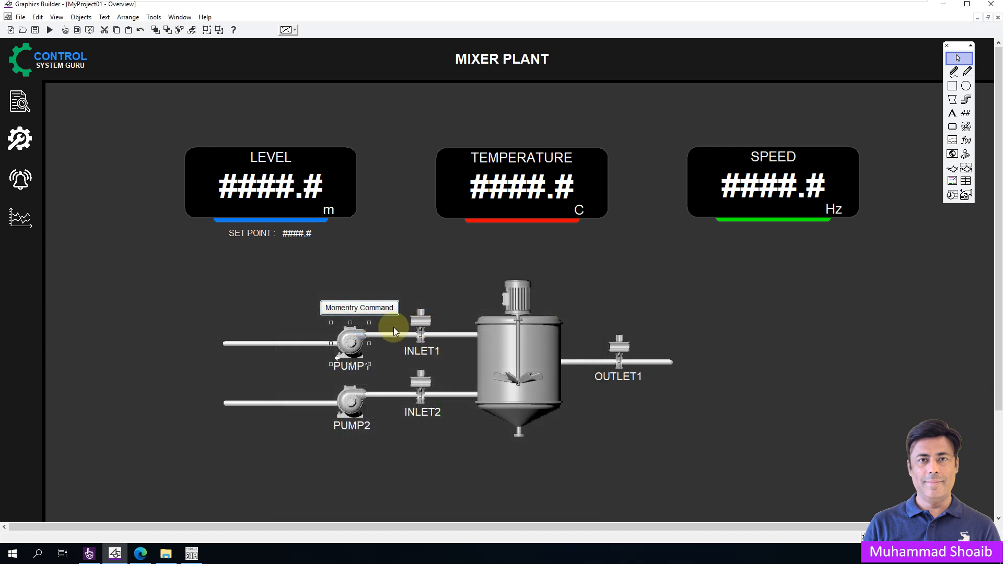
# - Enable the Up action for the Momentry Command button and set its command to "Motor_Run = 0"
pyautogui.doubleClick(378, 308)
pyautogui.moveTo(427, 262); pyautogui.dragTo(607, 238)
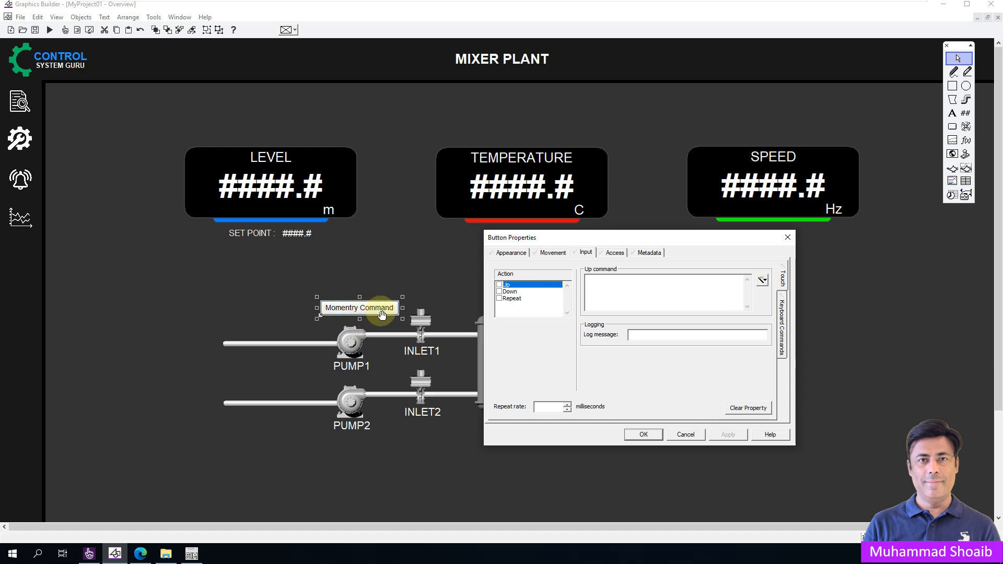
pyautogui.click(500, 285)
pyautogui.click(600, 282)
pyautogui.hotkey('ctrl', 'v')
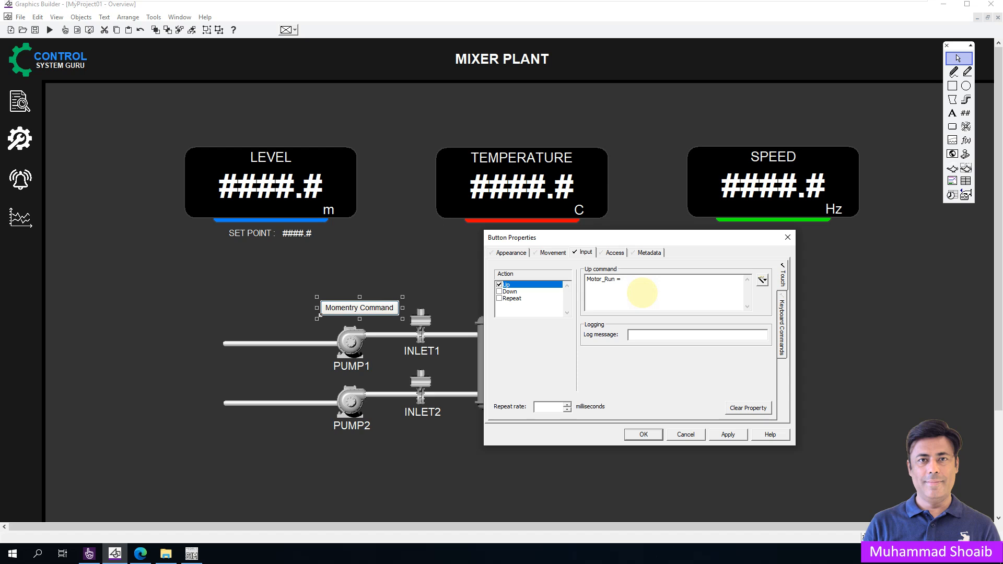
pyautogui.write('= 0')
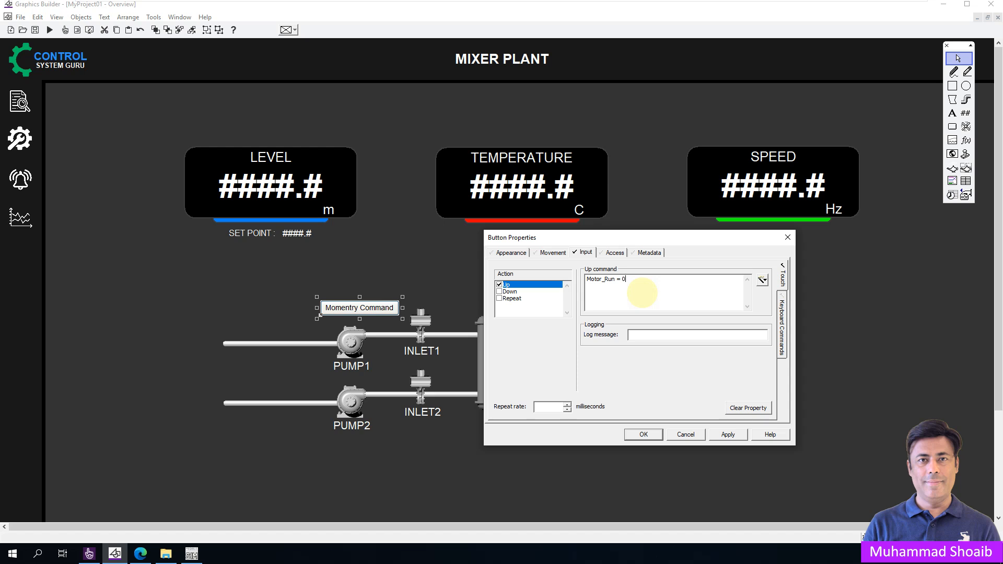
# - Enable the button's Down action with the command "Motor_Run = 1", check the Up command and confirm the properties
pyautogui.click(500, 291)
pyautogui.click(614, 295)
pyautogui.hotkey('ctrl', 'v')
pyautogui.write('= 1')
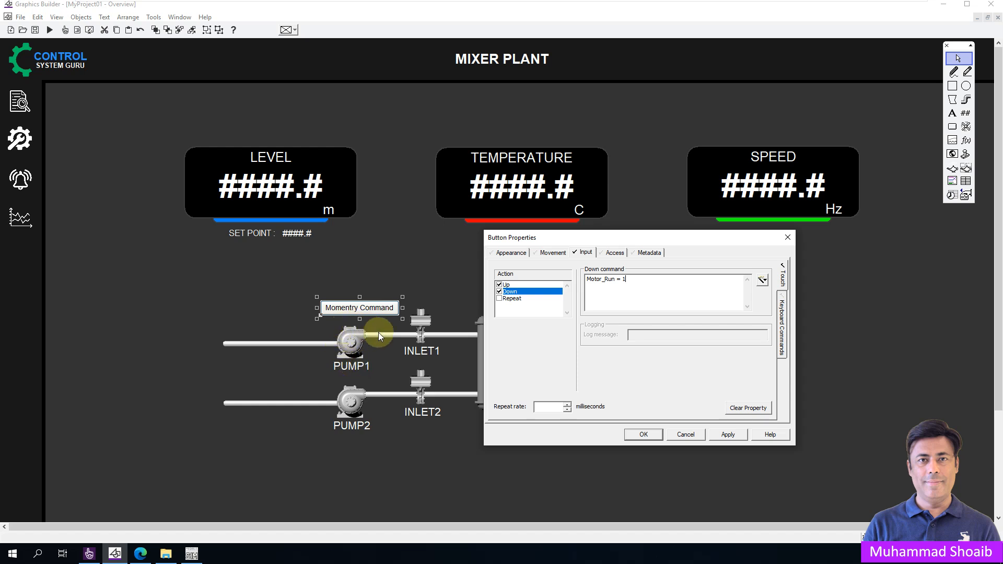
pyautogui.click(514, 285)
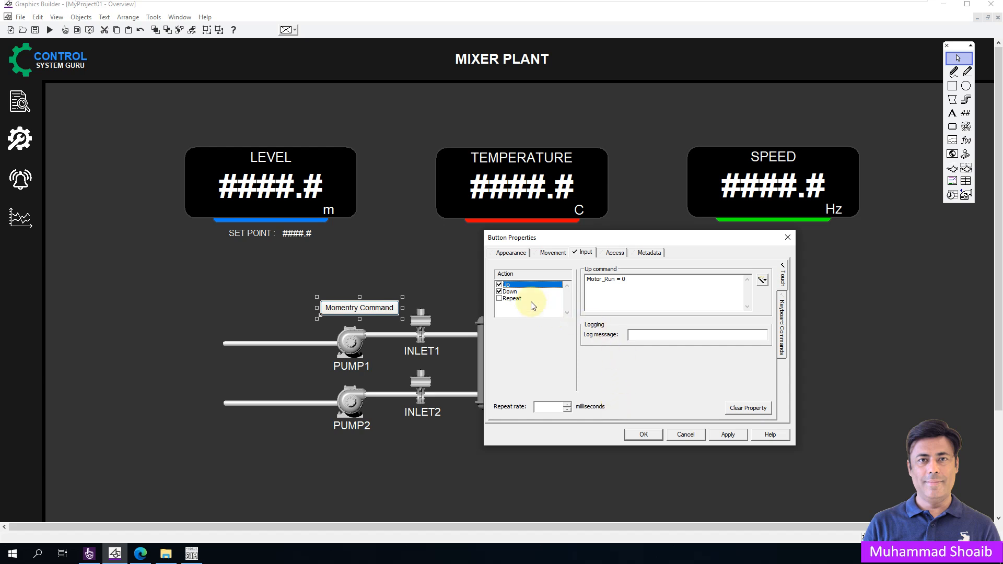
pyautogui.click(647, 434)
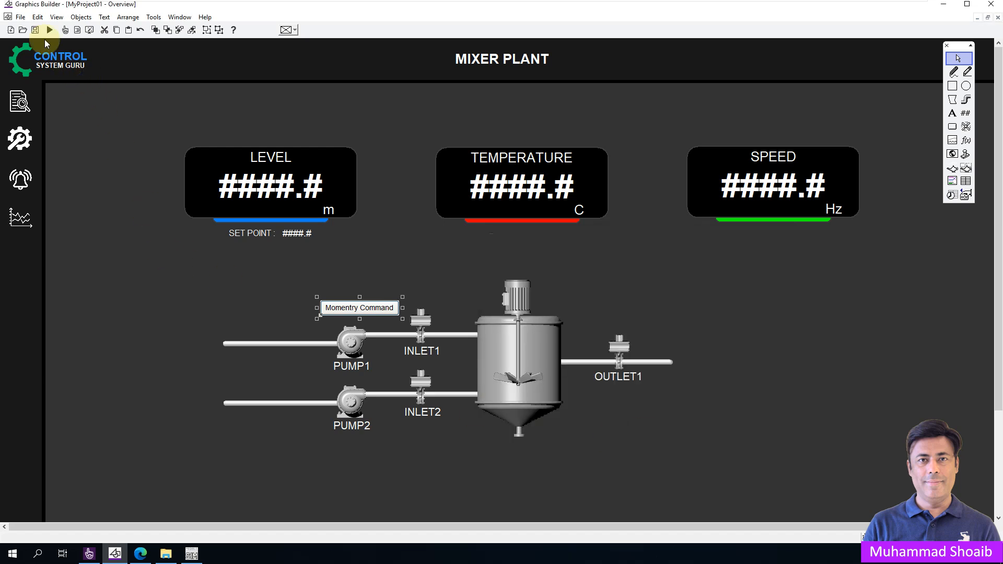
# - Close the Overview page and compile the MyProject01 project in Plant SCADA Studio
pyautogui.click(998, 17)
pyautogui.click(946, 7)
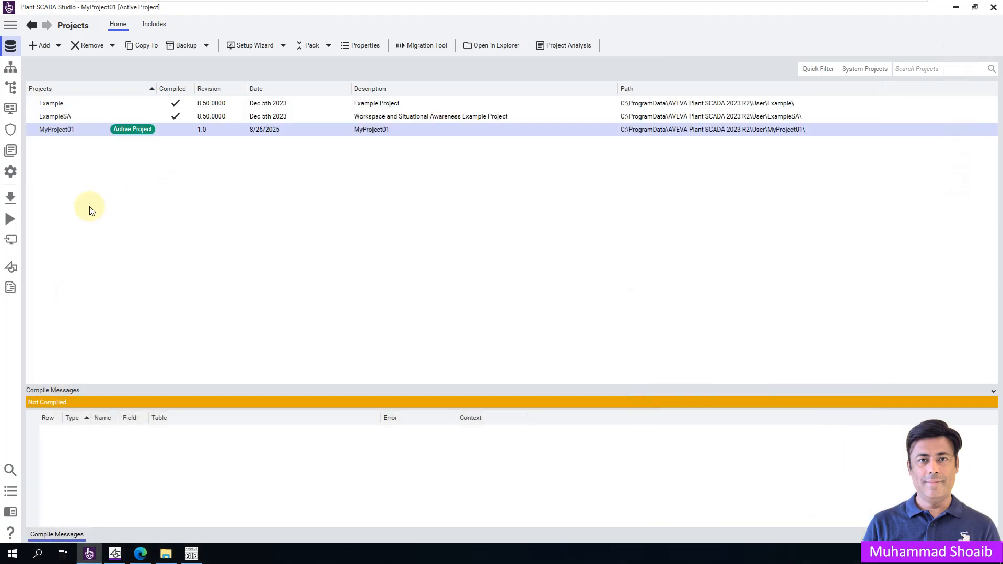
pyautogui.click(11, 198)
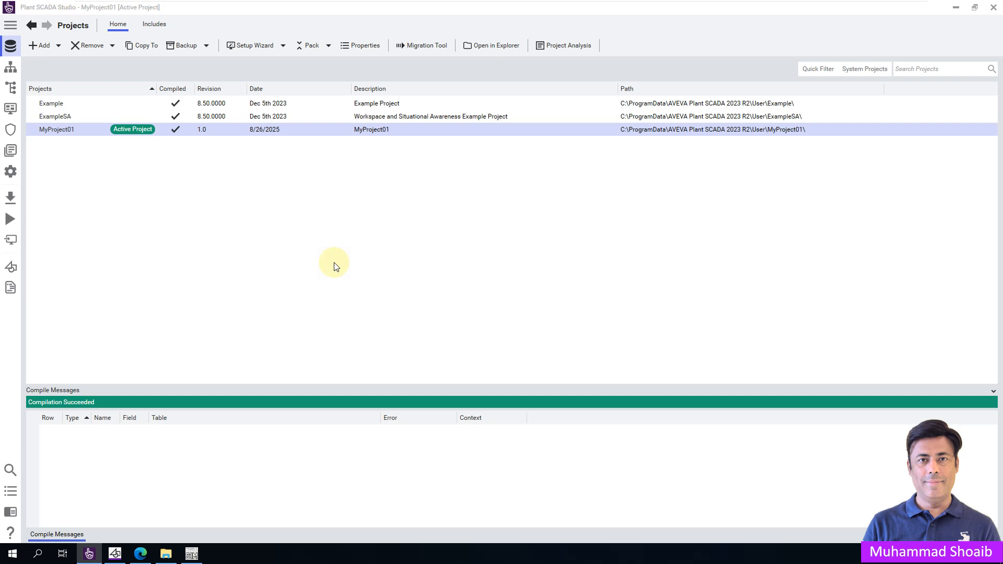
# - Run the compiled project in Demo Mode
pyautogui.click(11, 222)
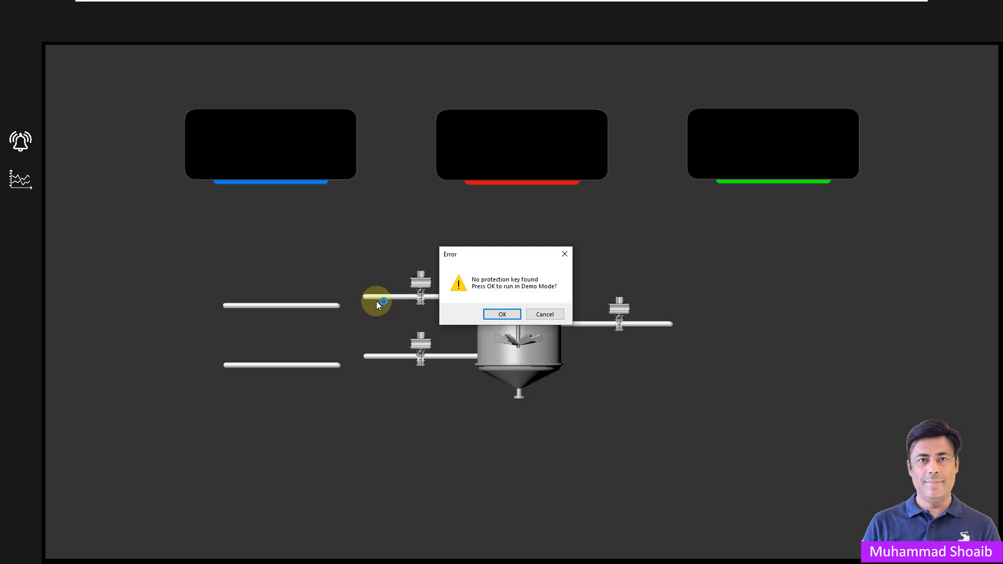
pyautogui.click(502, 314)
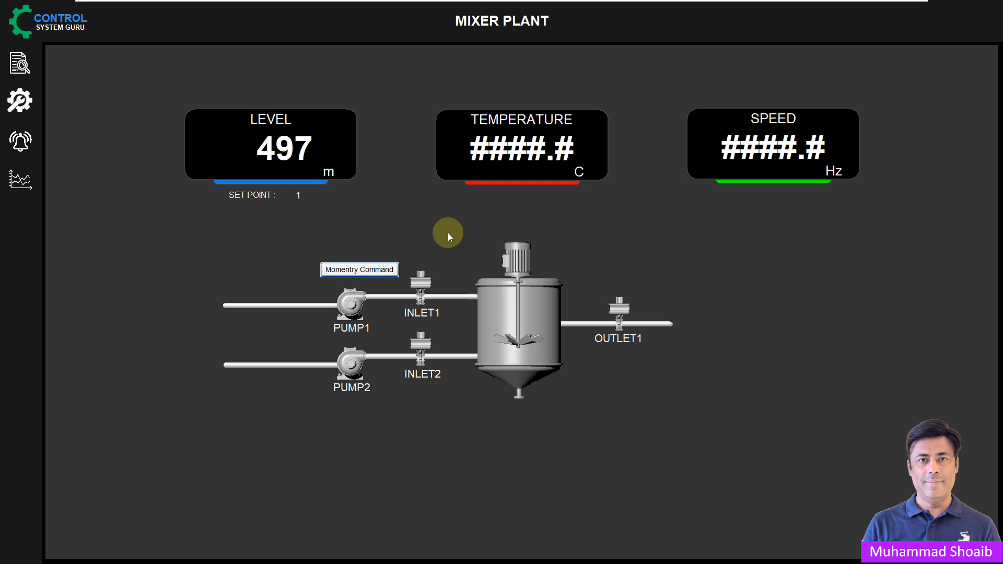
# - Test the Momentry Command button by holding and releasing it several times while watching PUMP1
pyautogui.click(364, 276)
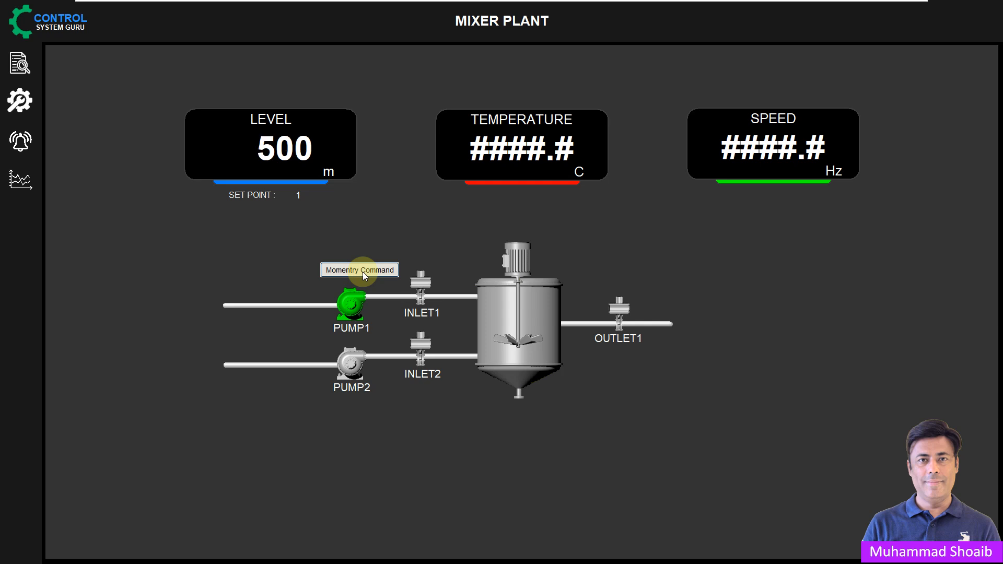
pyautogui.moveTo(364, 276); pyautogui.dragTo(367, 275)
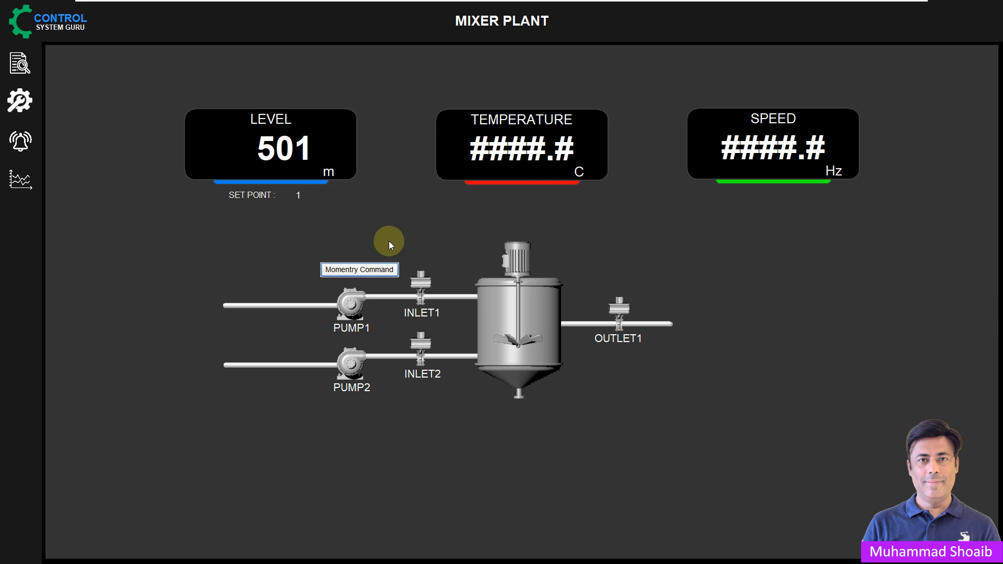
pyautogui.moveTo(374, 273); pyautogui.dragTo(363, 271)
pyautogui.moveTo(355, 274); pyautogui.dragTo(358, 277)
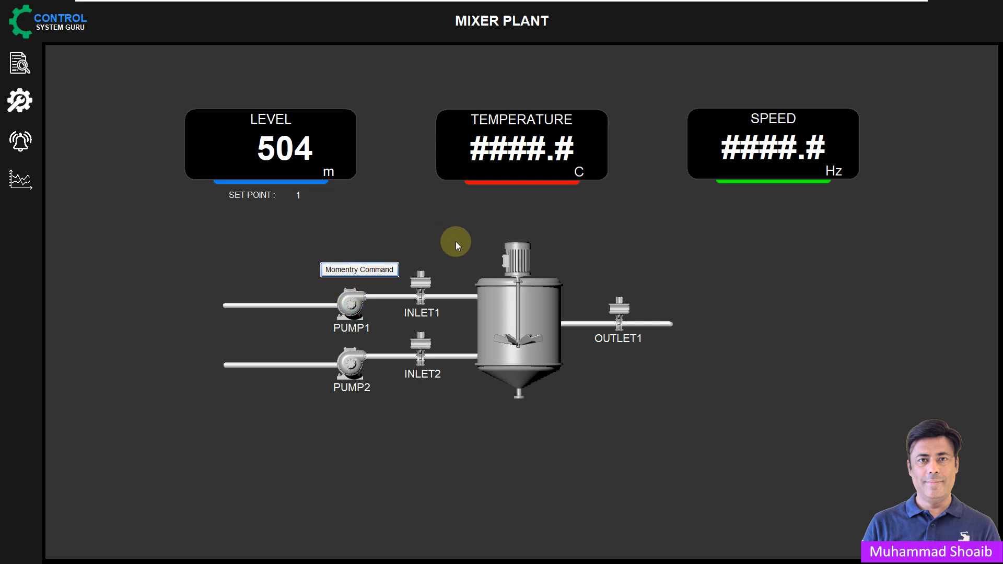